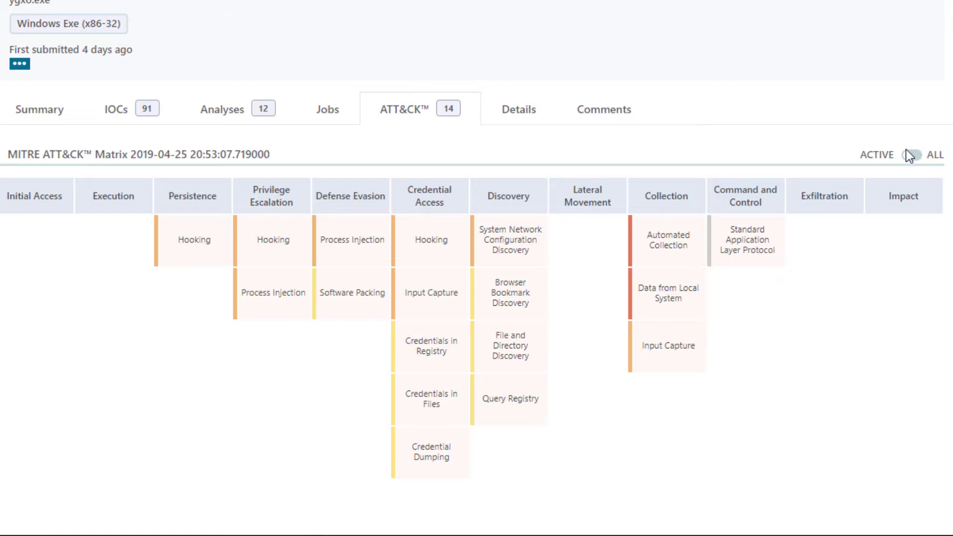
# - Switch the sample's MITRE ATT&CK matrix from active techniques to all techniques
pyautogui.click(910, 156)
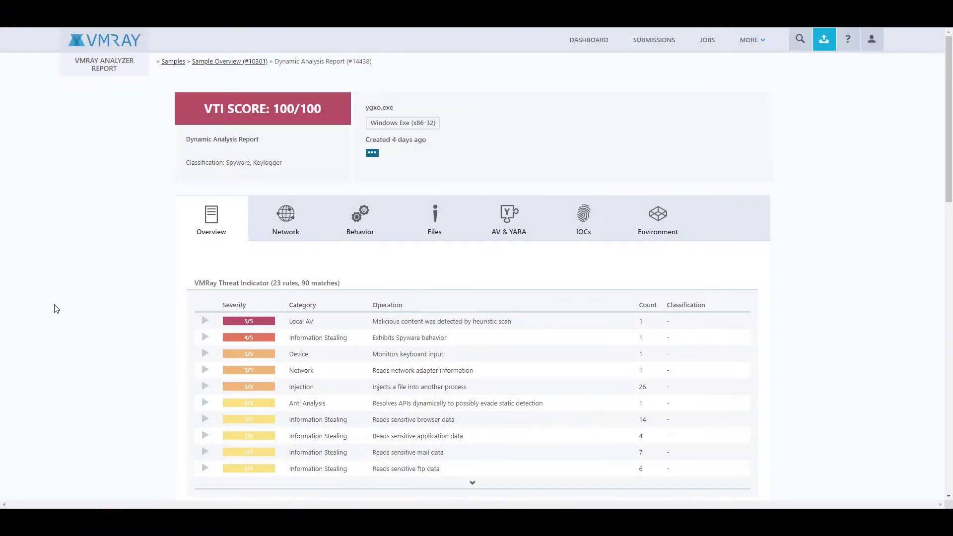
# - In the dynamic analysis report's ATT&CK matrix, open System Network Configuration Discovery and view the details of its "Reads network adapter information" indicator
pyautogui.scroll(-15, 53, 309)
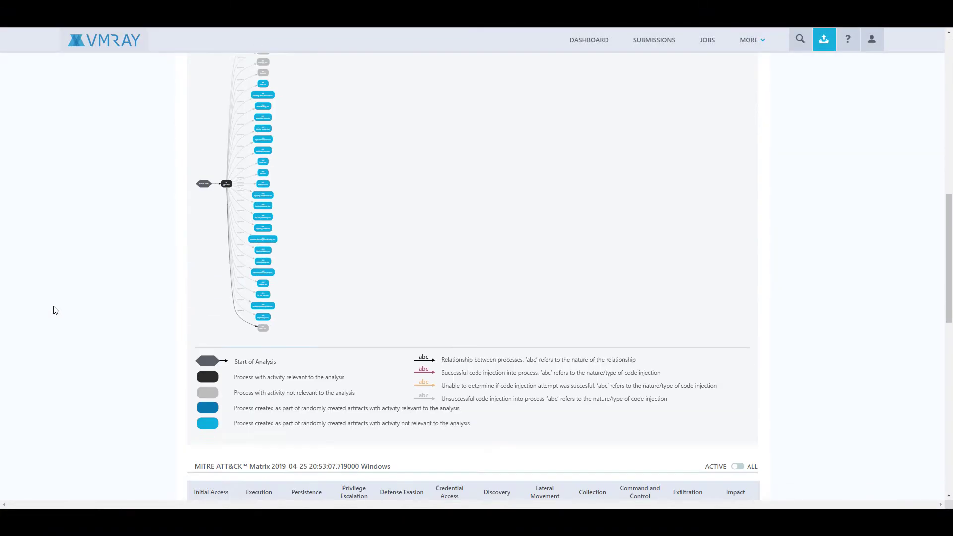
pyautogui.scroll(-6, 55, 310)
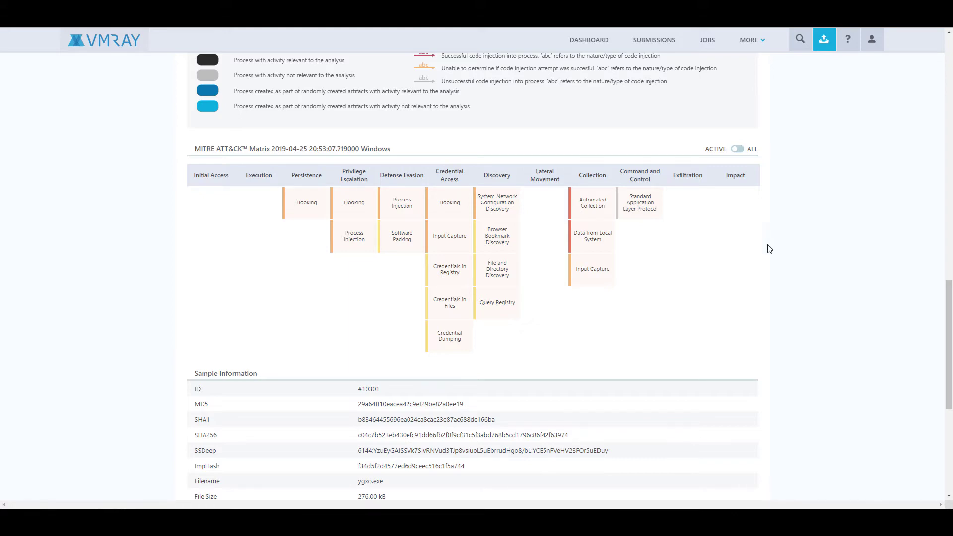
pyautogui.click(506, 208)
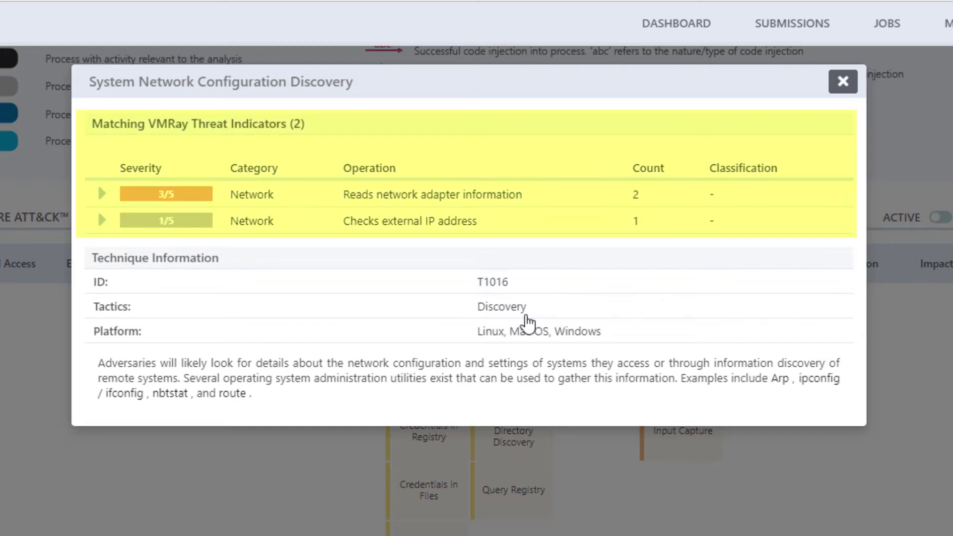
pyautogui.click(103, 195)
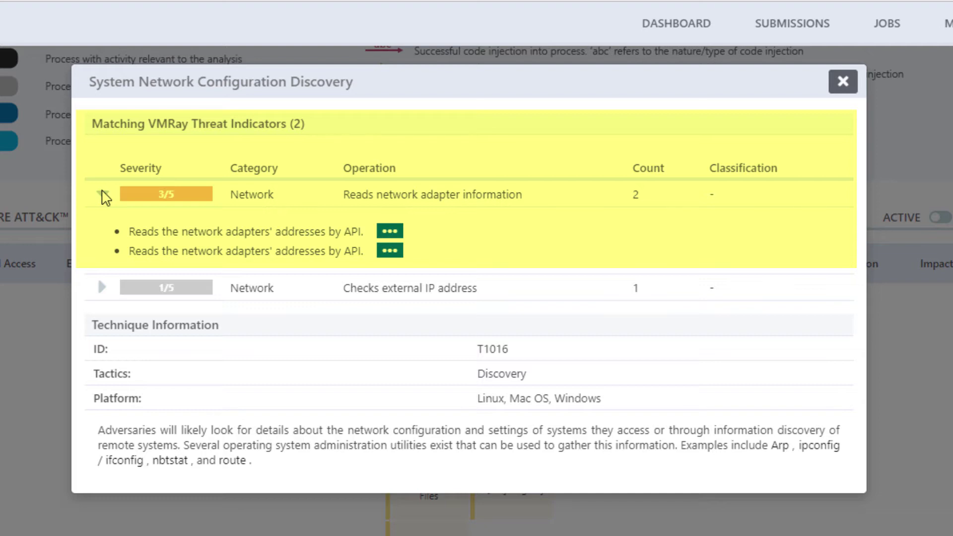
pyautogui.click(393, 232)
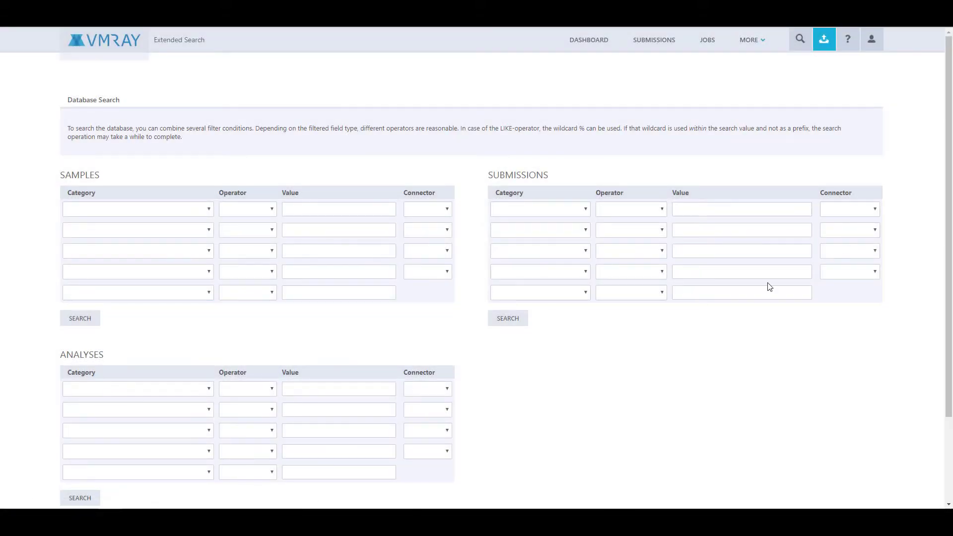
# - Set the first Samples search condition to filetype == Windows Exe (x86-32), joined with the connector "and"
pyautogui.click(125, 211)
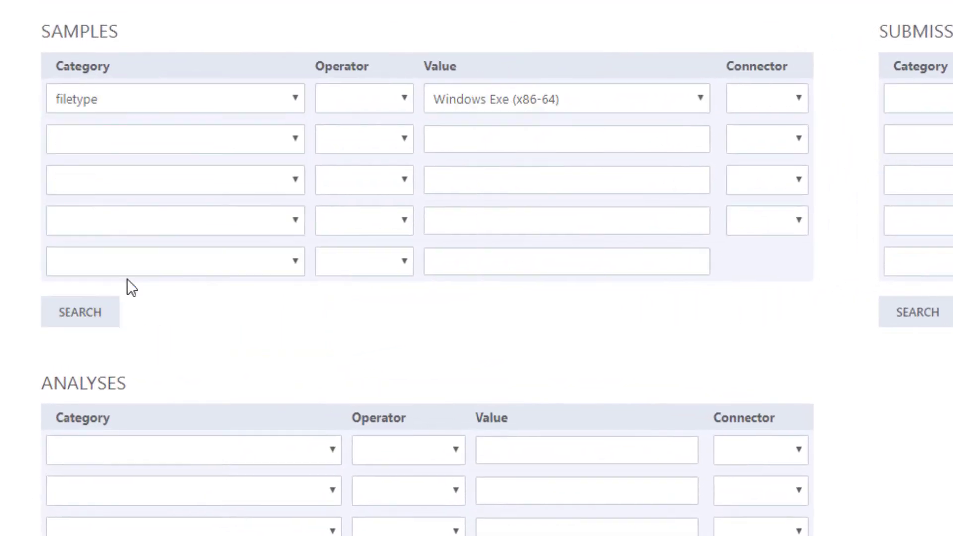
pyautogui.click(380, 98)
pyautogui.click(382, 137)
pyautogui.click(546, 99)
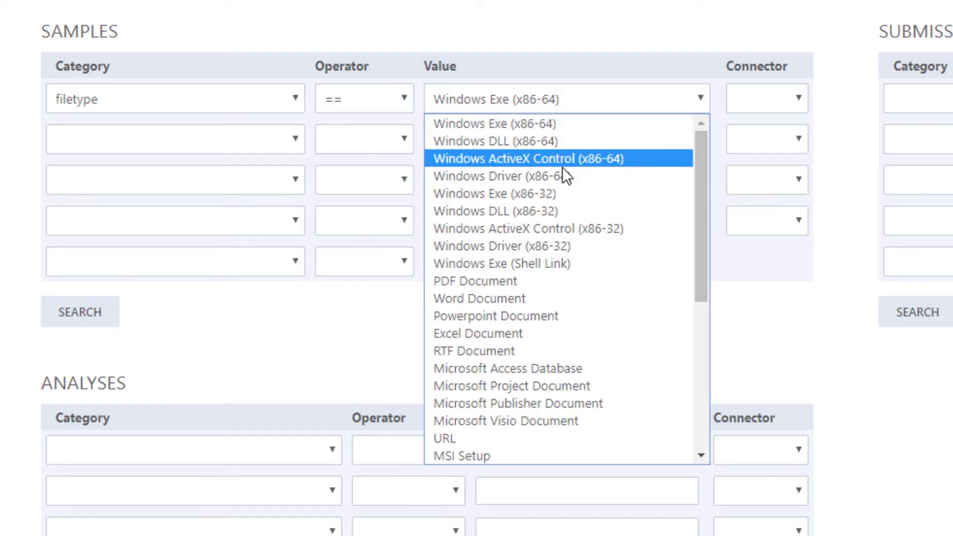
pyautogui.click(561, 198)
pyautogui.click(766, 99)
pyautogui.click(761, 135)
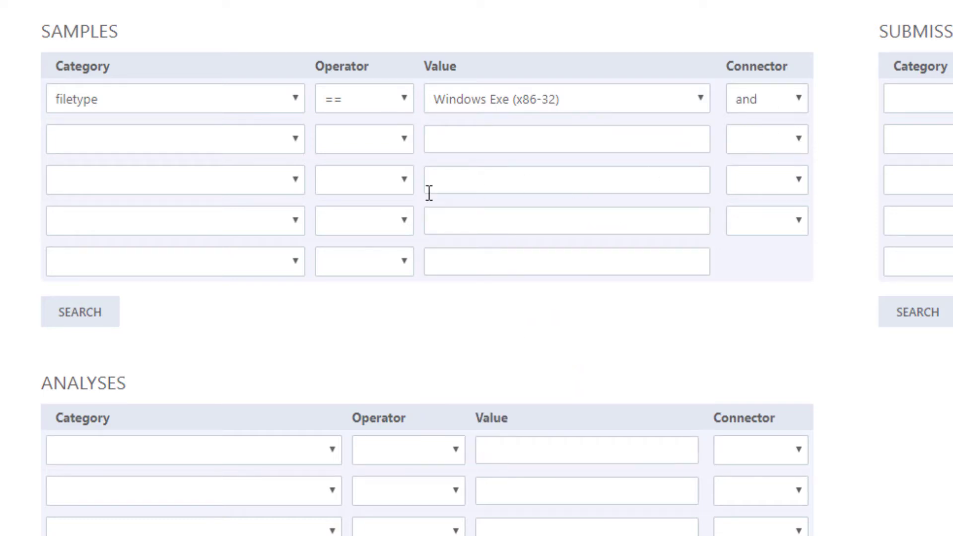
# - Add the condition mitre_attack_technique_name == Credential Dumping in the second row and run the Samples search
pyautogui.click(193, 143)
pyautogui.click(177, 391)
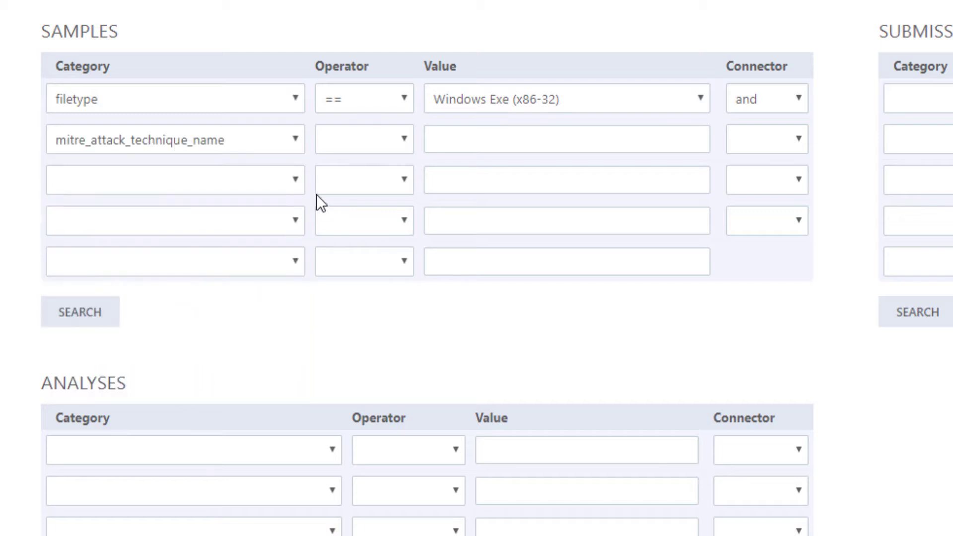
pyautogui.click(347, 139)
pyautogui.click(347, 181)
pyautogui.click(482, 145)
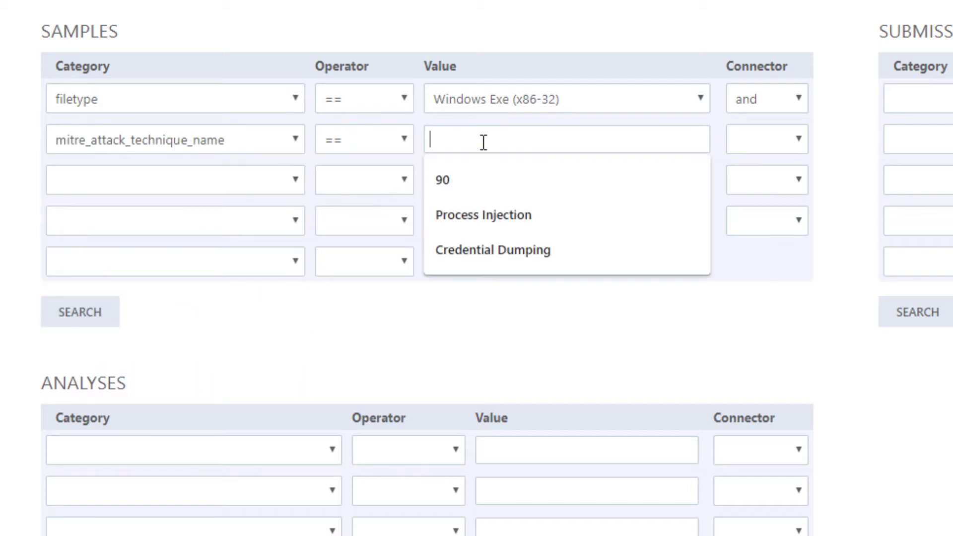
pyautogui.click(487, 250)
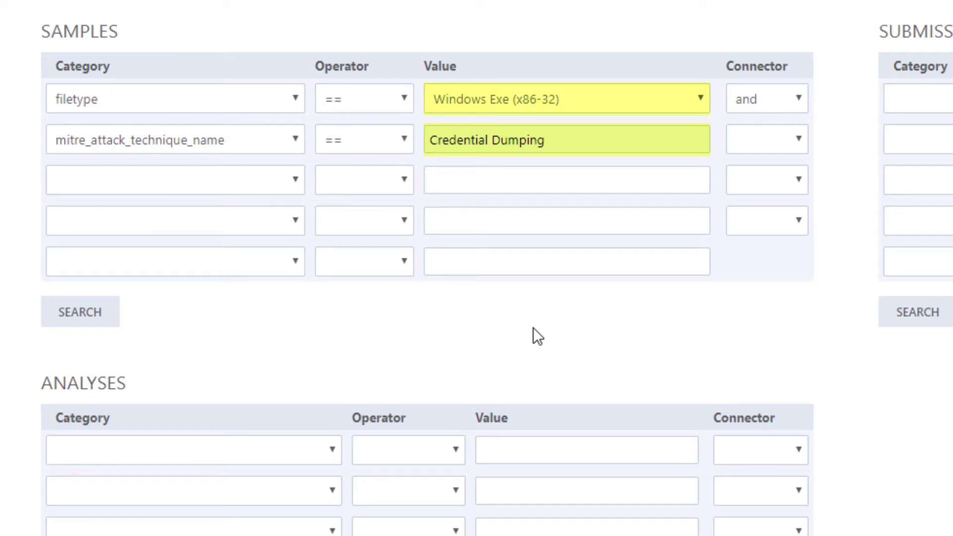
pyautogui.click(82, 314)
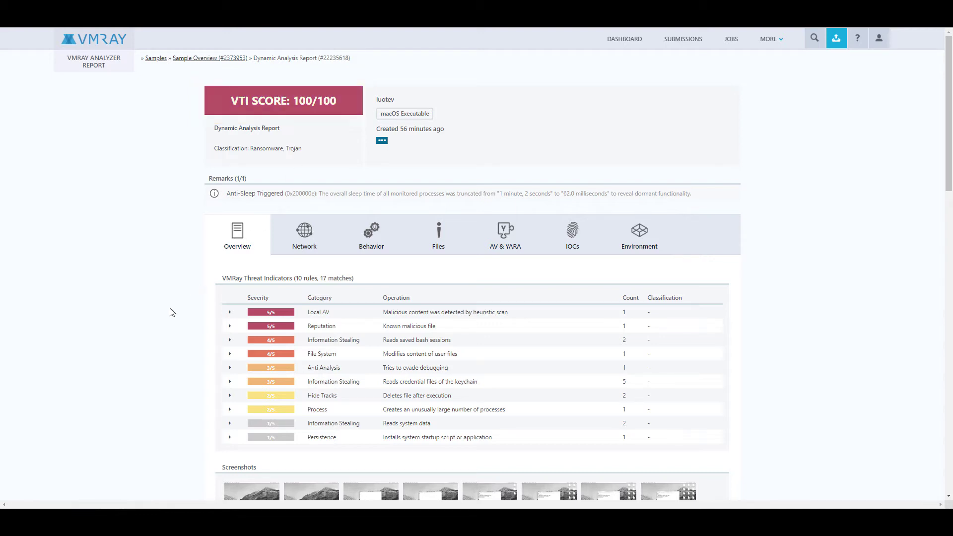
# - Examine the threat indicators, screenshots and monitored processes in the macOS sample's dynamic analysis report
pyautogui.scroll(-1, 174, 302)
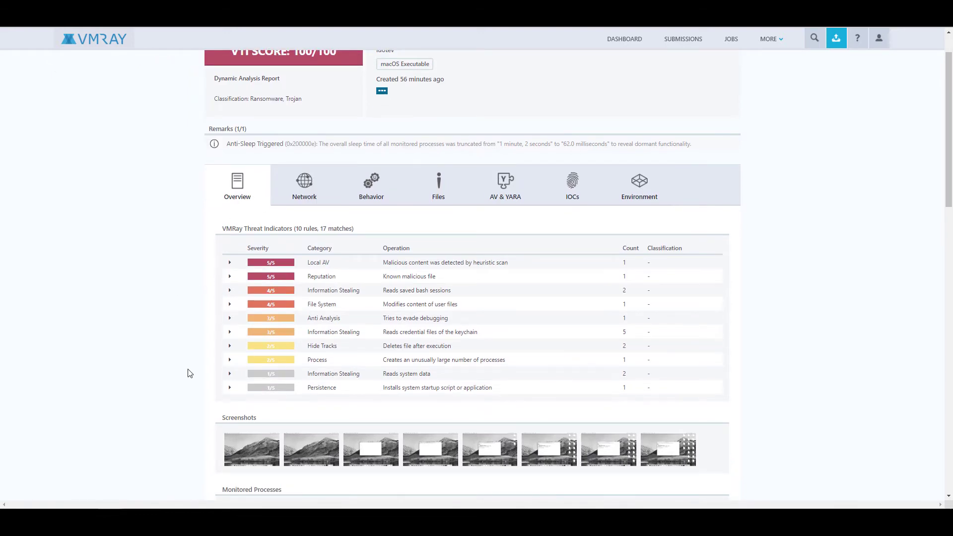
pyautogui.scroll(-2, 188, 374)
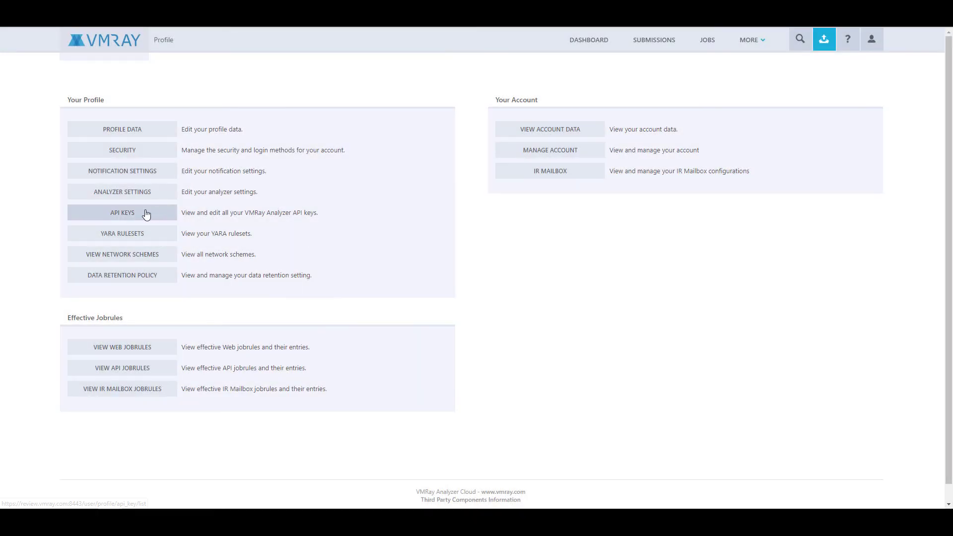
# - Start a new API key from the profile settings and name it "Detector API Key"
pyautogui.click(146, 214)
pyautogui.click(112, 135)
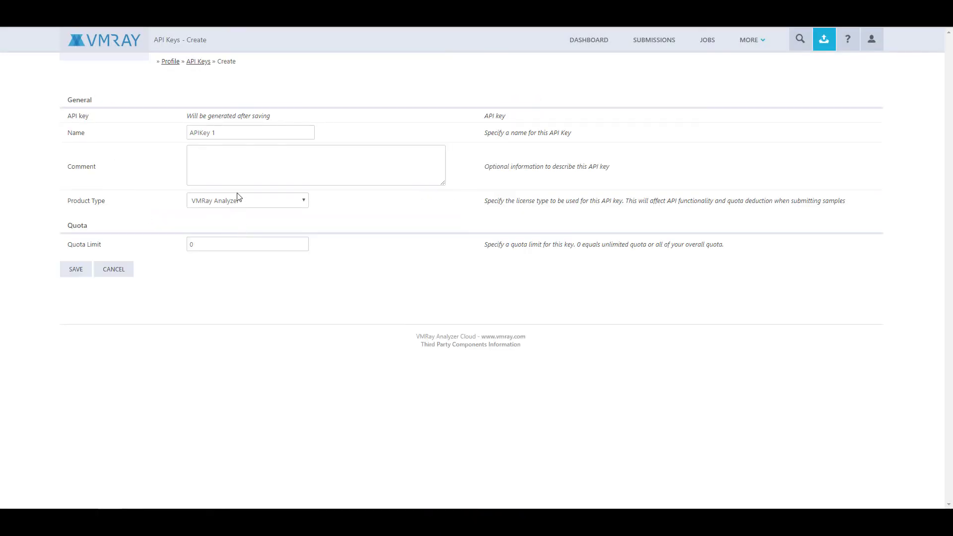
pyautogui.tripleClick(234, 132)
pyautogui.write('Detect')
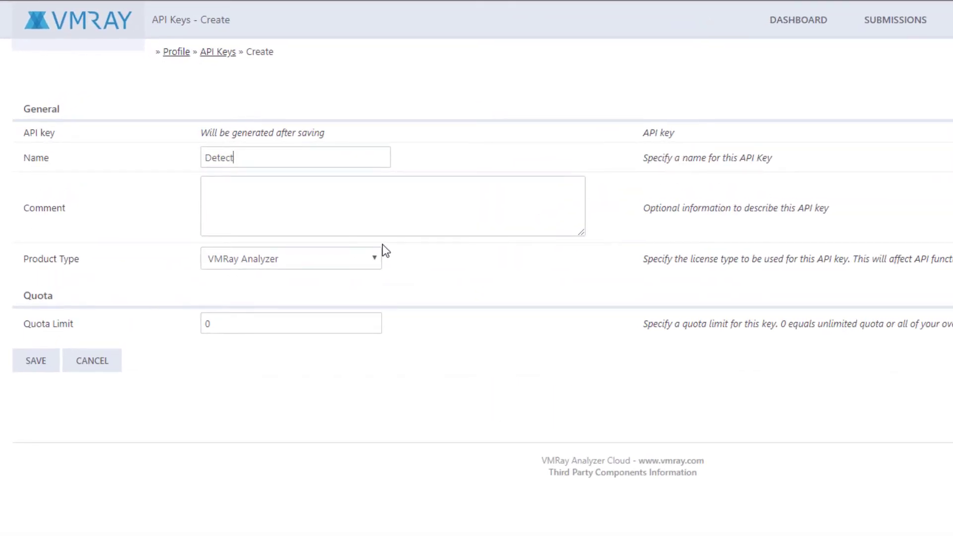
pyautogui.write('or API Key')
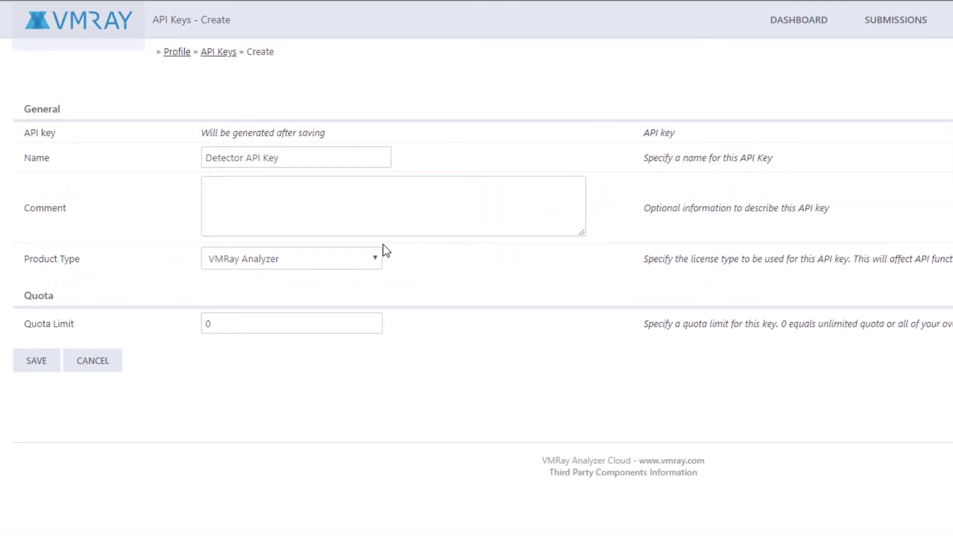
# - Set the API key's product type to VMRay Detector and its quota limit to 100, and save it
pyautogui.click(301, 264)
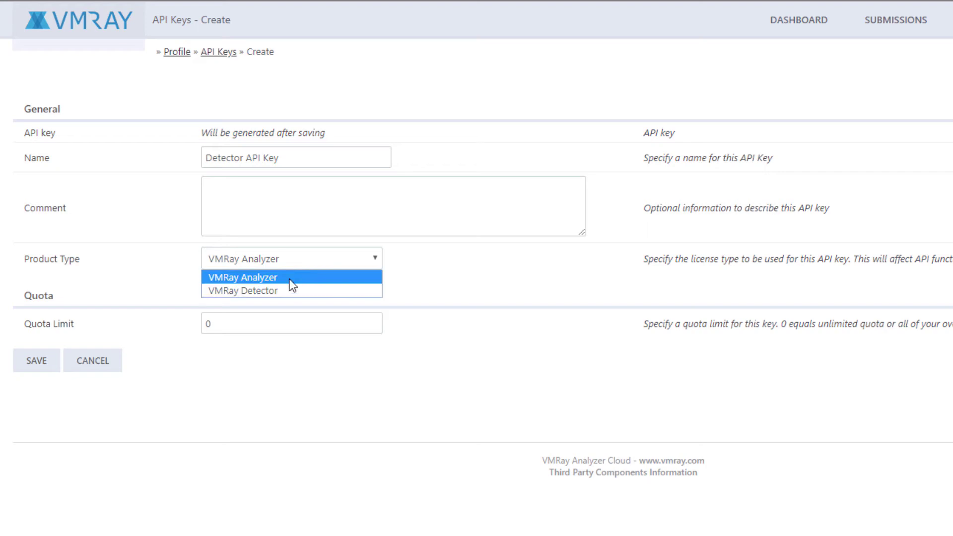
pyautogui.click(283, 293)
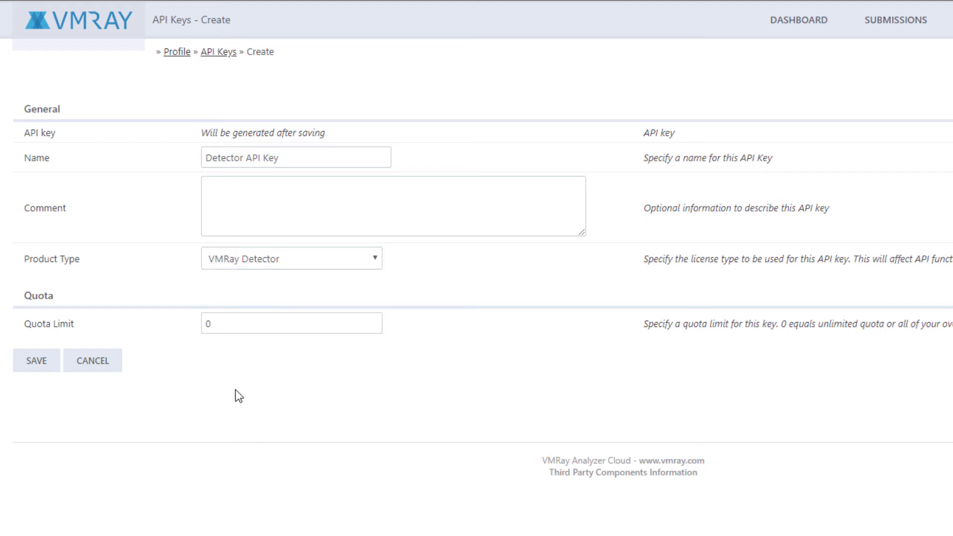
pyautogui.click(222, 329)
pyautogui.press('BackSpace')
pyautogui.write('100')
pyautogui.click(39, 364)
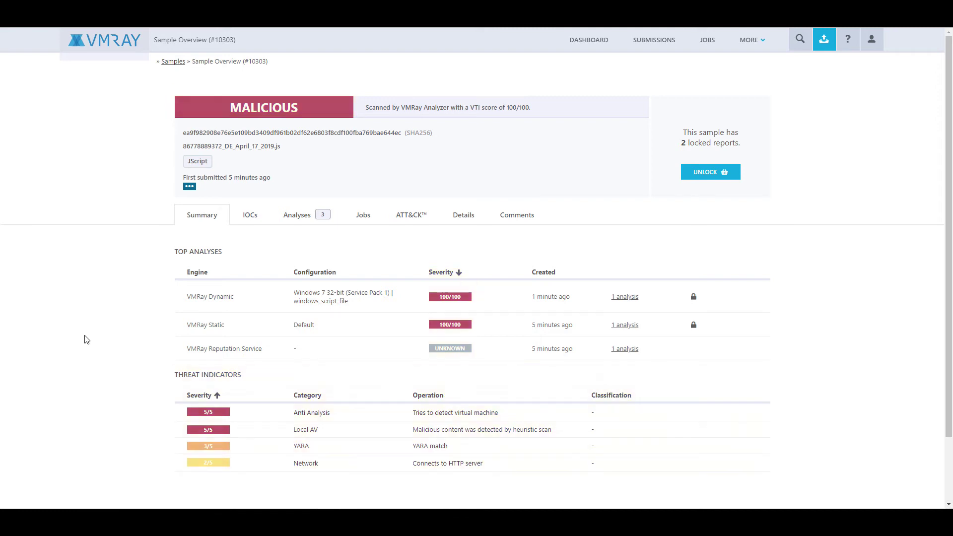
# - Unlock the JScript sample's locked reports and view its VMRay Dynamic analysis report for Windows 7 32-bit
pyautogui.click(713, 174)
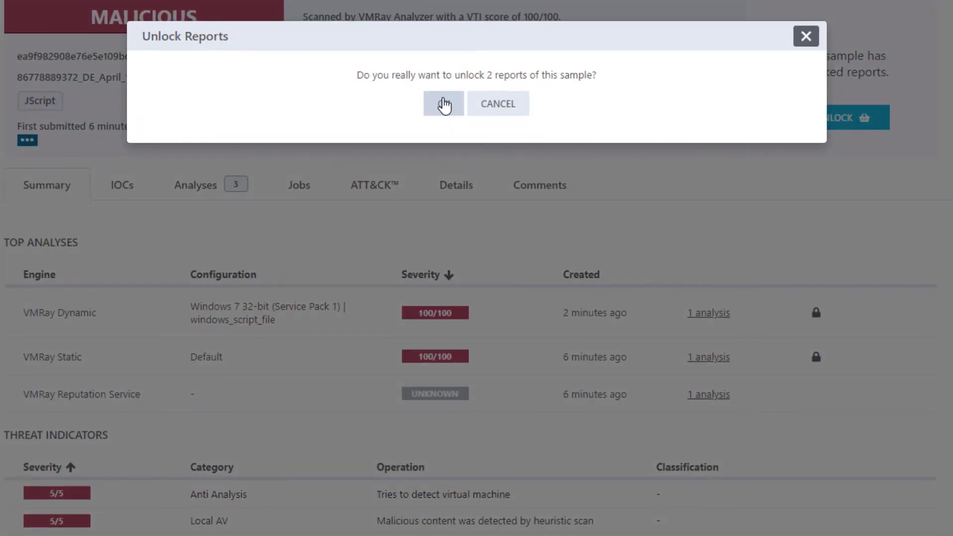
pyautogui.click(444, 105)
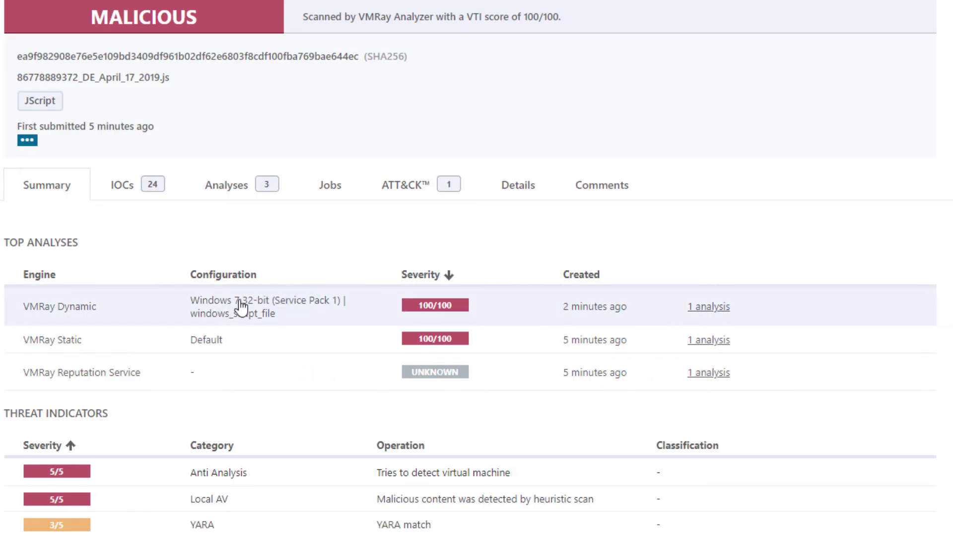
pyautogui.click(242, 307)
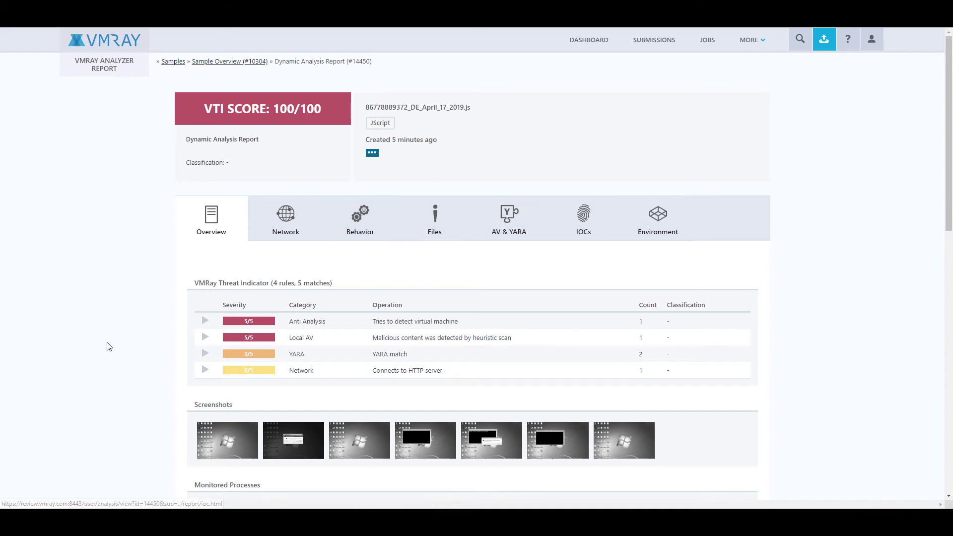
pyautogui.scroll(-6, 110, 349)
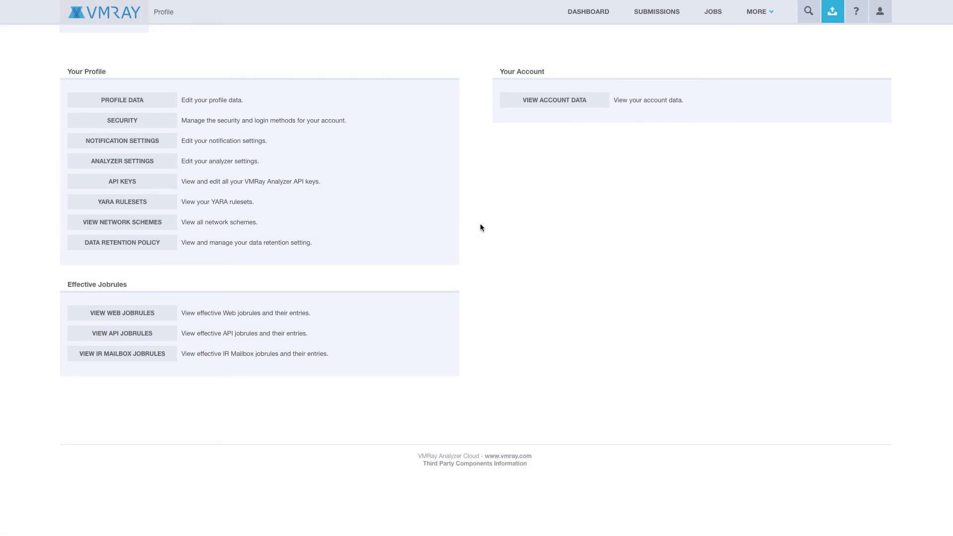
# - Open the two-factor authentication setup in the profile's security settings
pyautogui.click(168, 128)
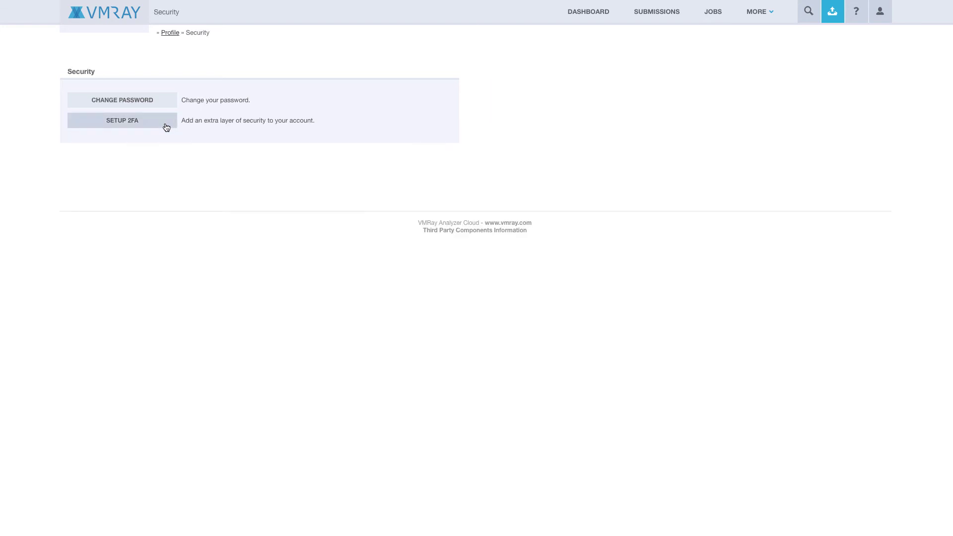
pyautogui.click(167, 128)
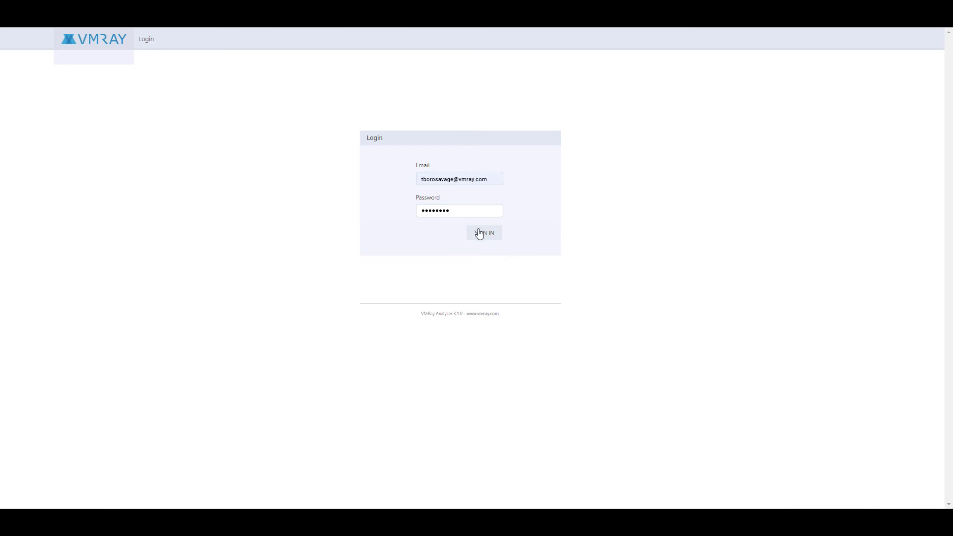
# - Sign in with the filled-in account credentials and enter the 2FA authentication code to complete the login
pyautogui.click(483, 236)
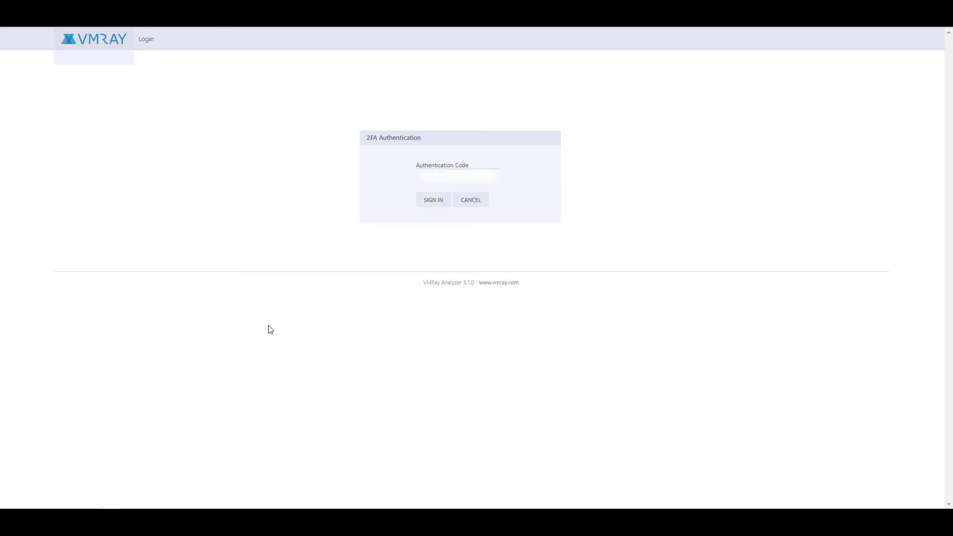
pyautogui.click(427, 173)
pyautogui.write('****')
pyautogui.click(432, 204)
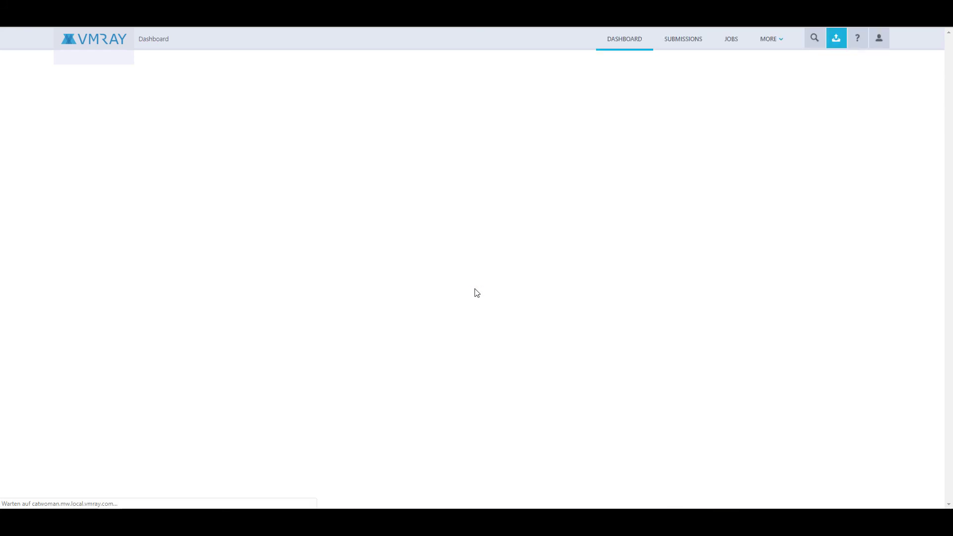